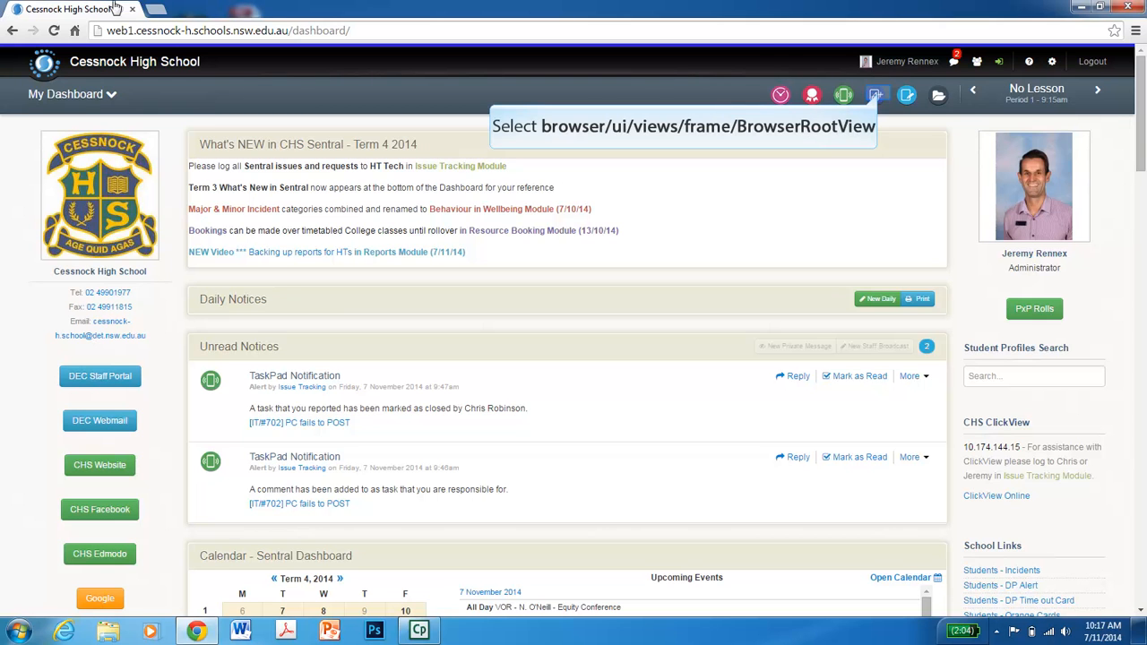
# - Open the 7 English markbook under 2014 English in the English faculty markbooks
pyautogui.click(878, 98)
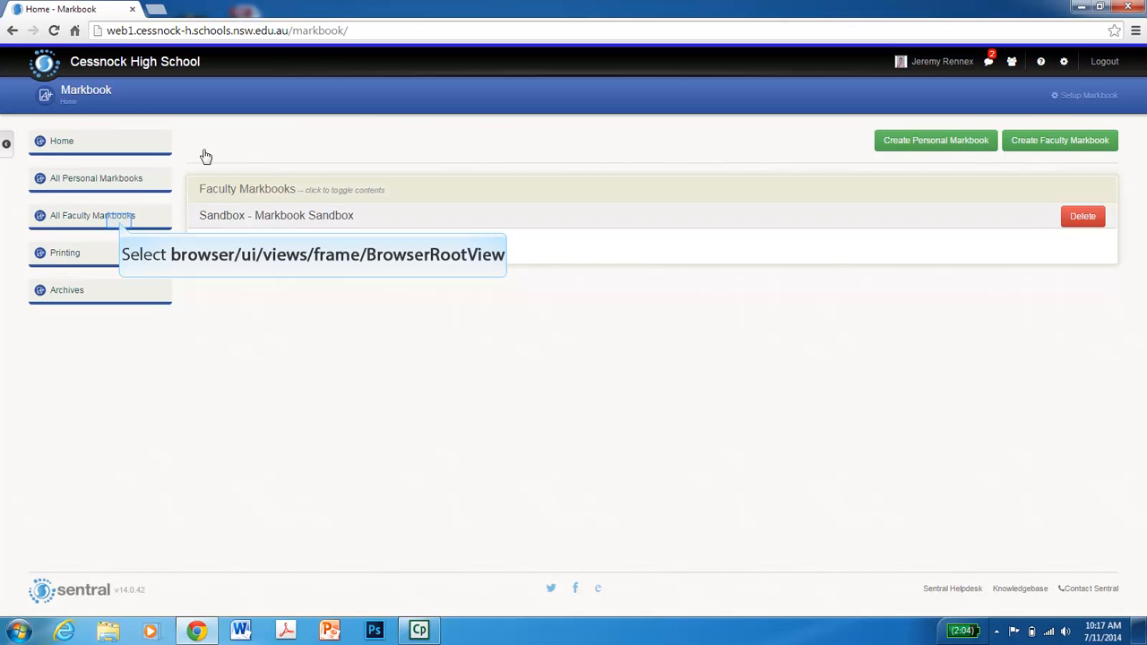
pyautogui.click(123, 225)
pyautogui.click(67, 263)
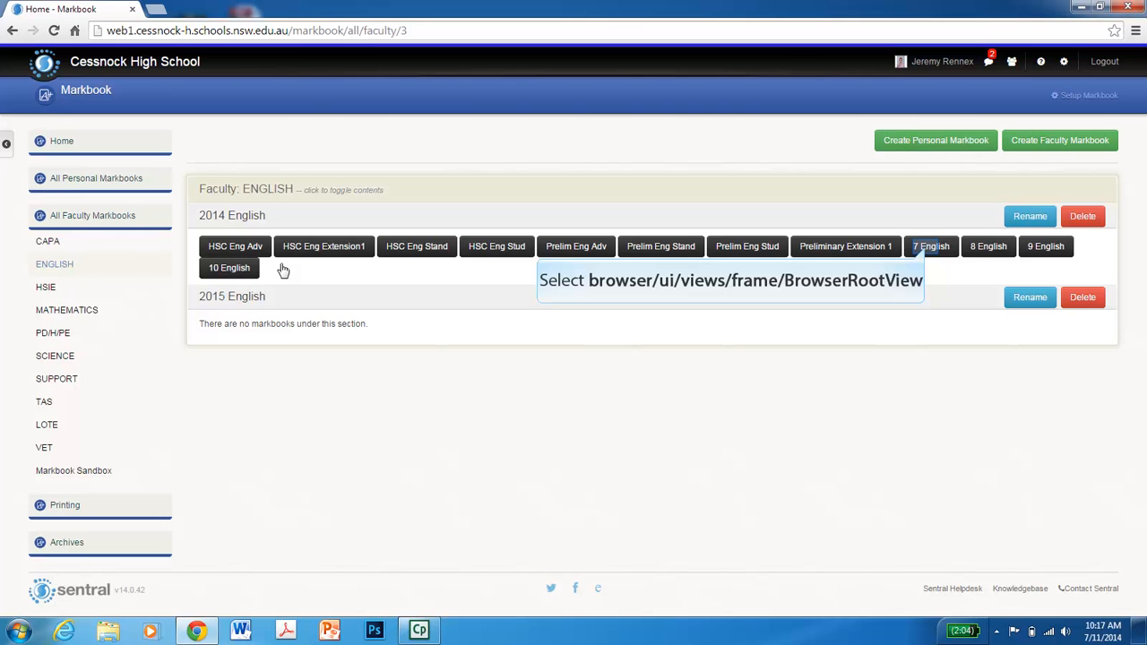
pyautogui.click(928, 248)
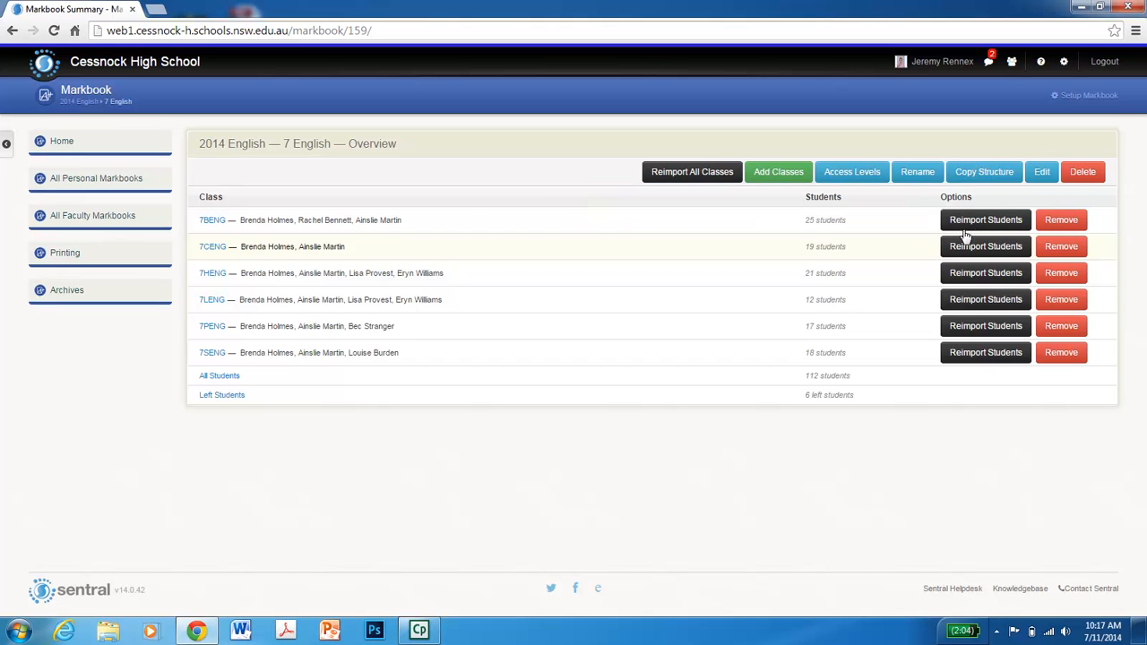
# - Copy this markbook's structure as a new markbook named "7 English" in the 2015 English category
pyautogui.click(982, 175)
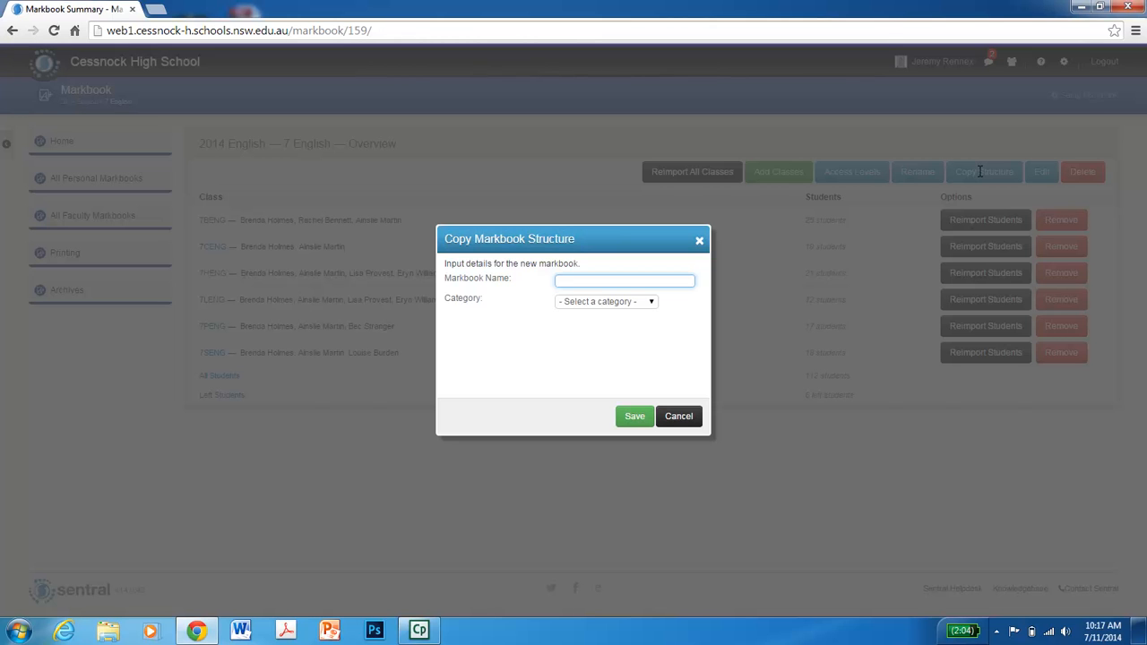
pyautogui.write('7 English')
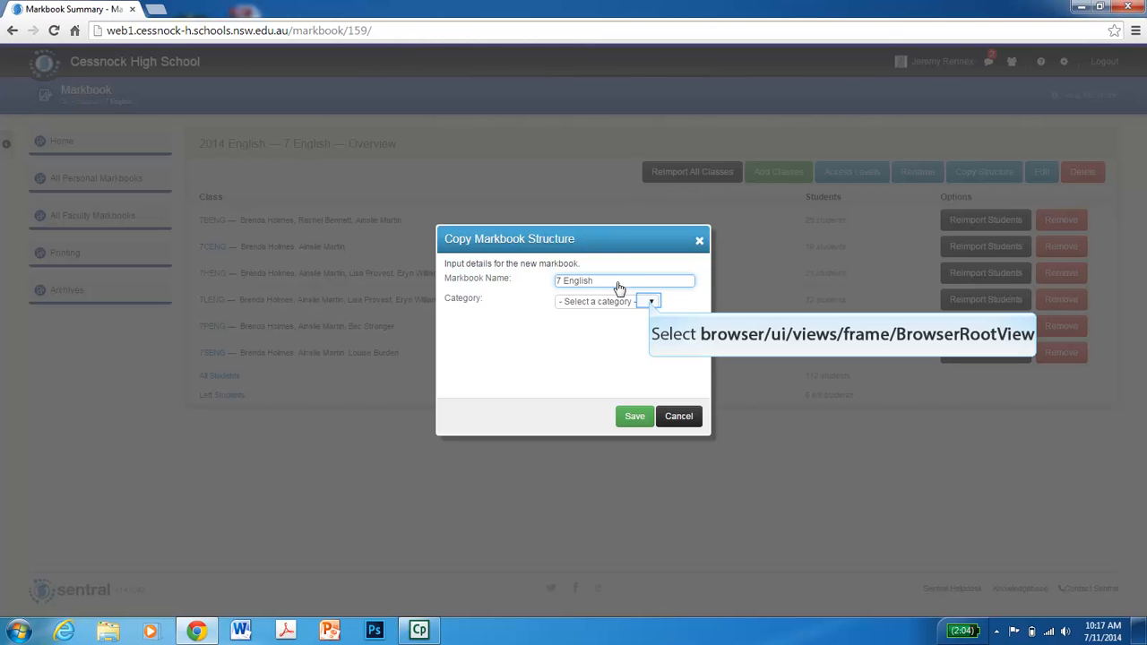
pyautogui.click(651, 303)
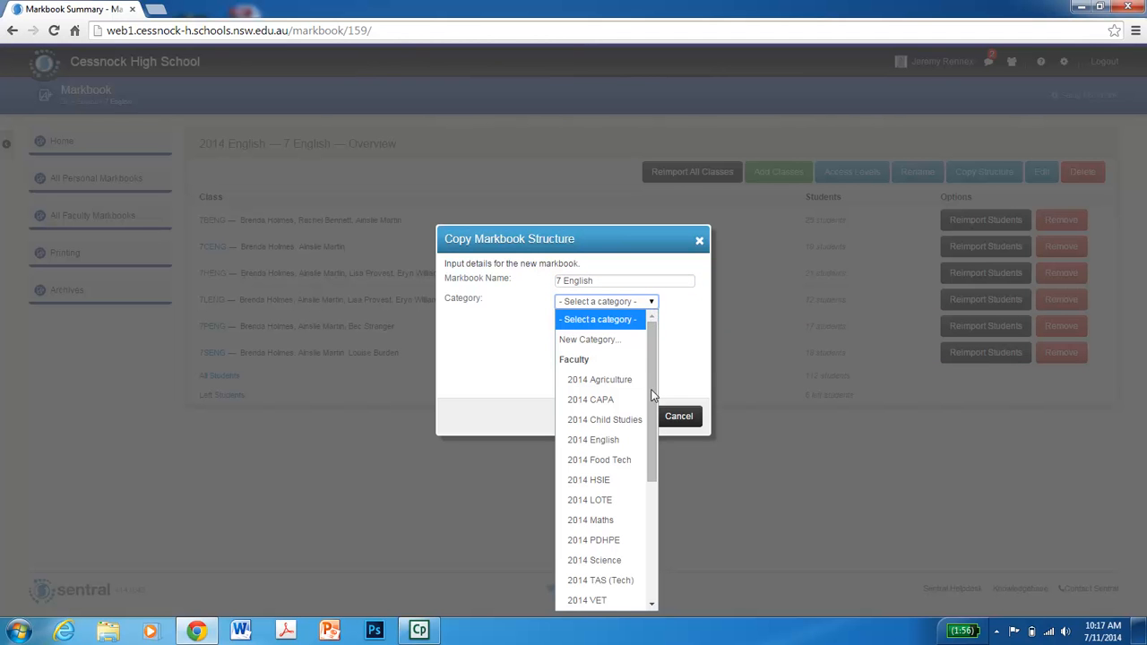
pyautogui.scroll(-5, 647, 404)
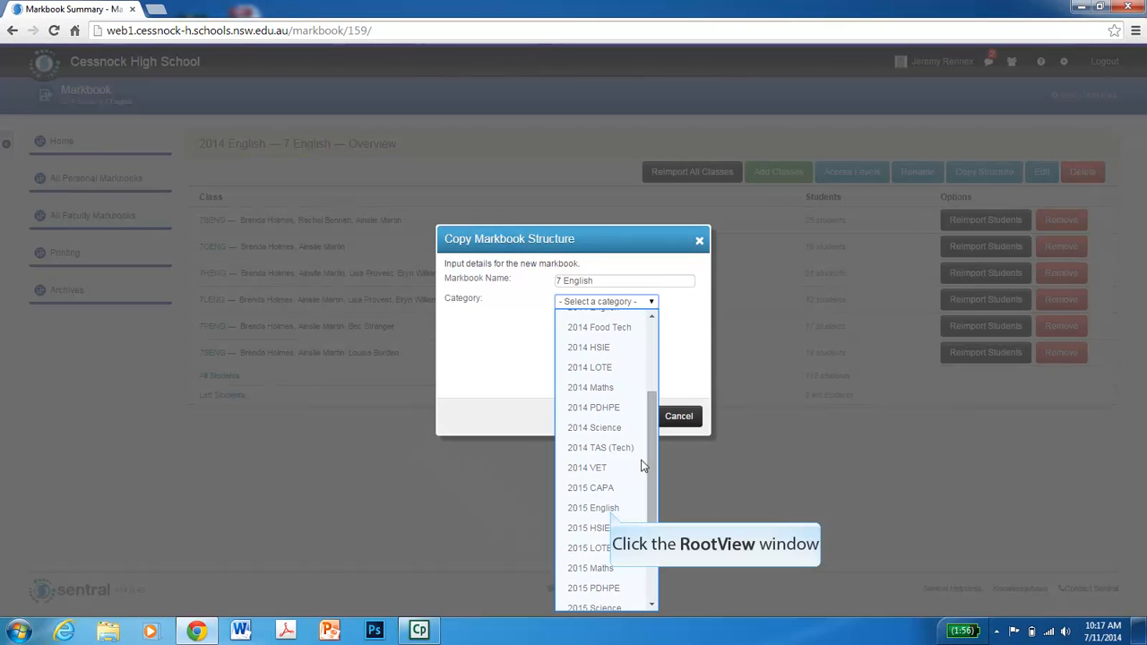
pyautogui.click(612, 511)
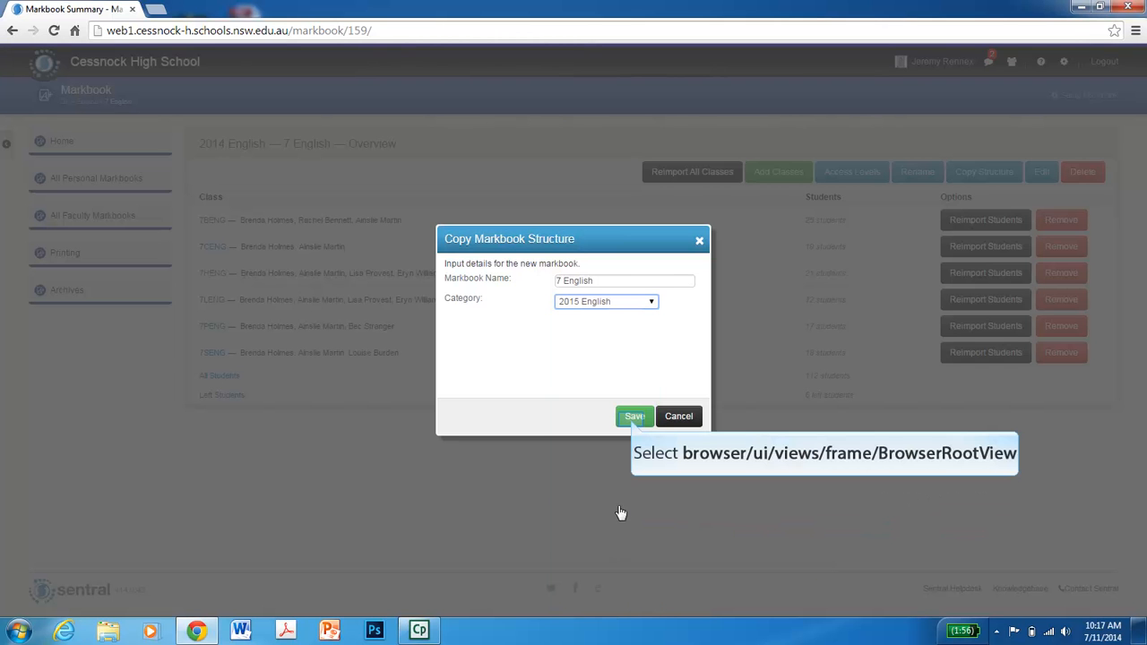
pyautogui.click(633, 418)
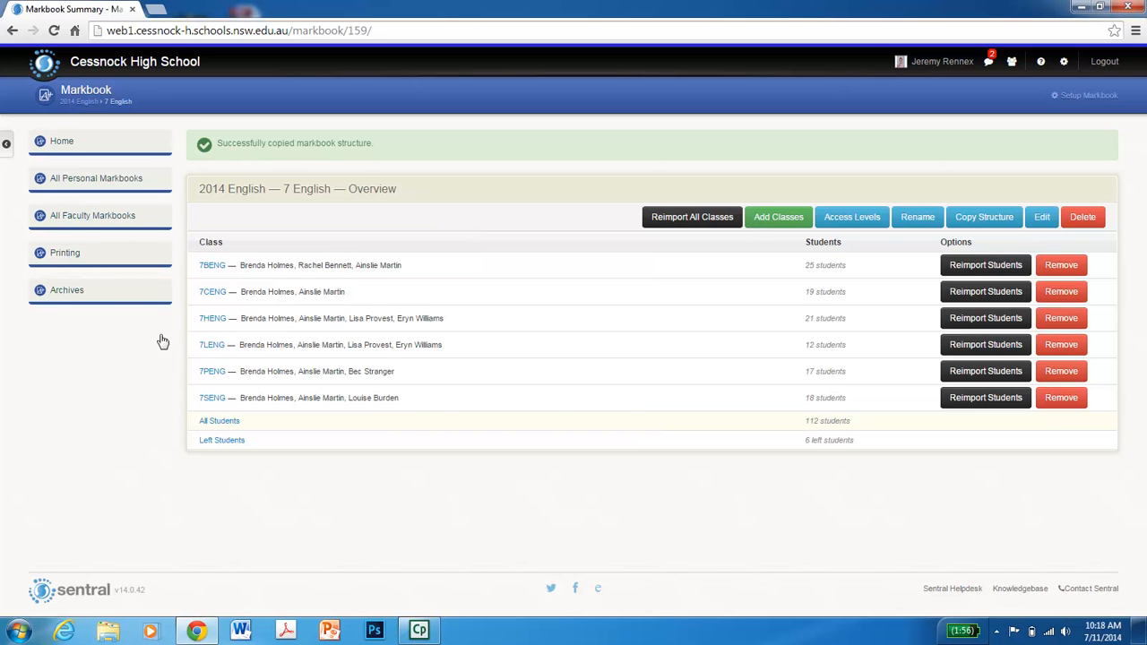
# - Open the new 7 English markbook under 2015 English in the English faculty markbooks
pyautogui.click(94, 217)
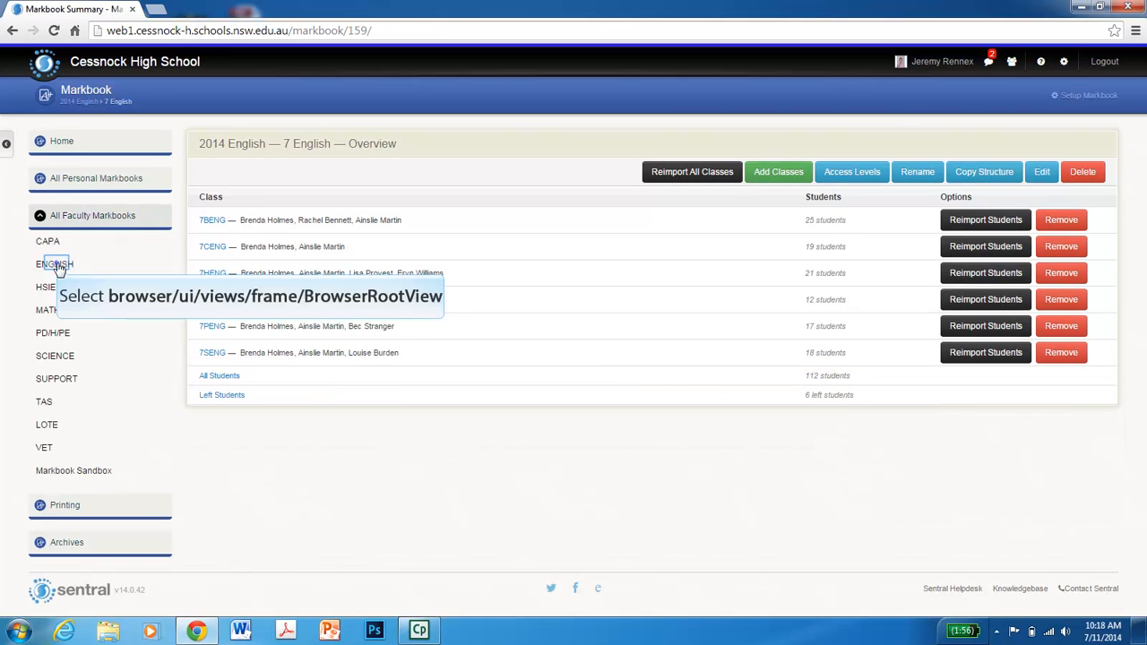
pyautogui.click(55, 265)
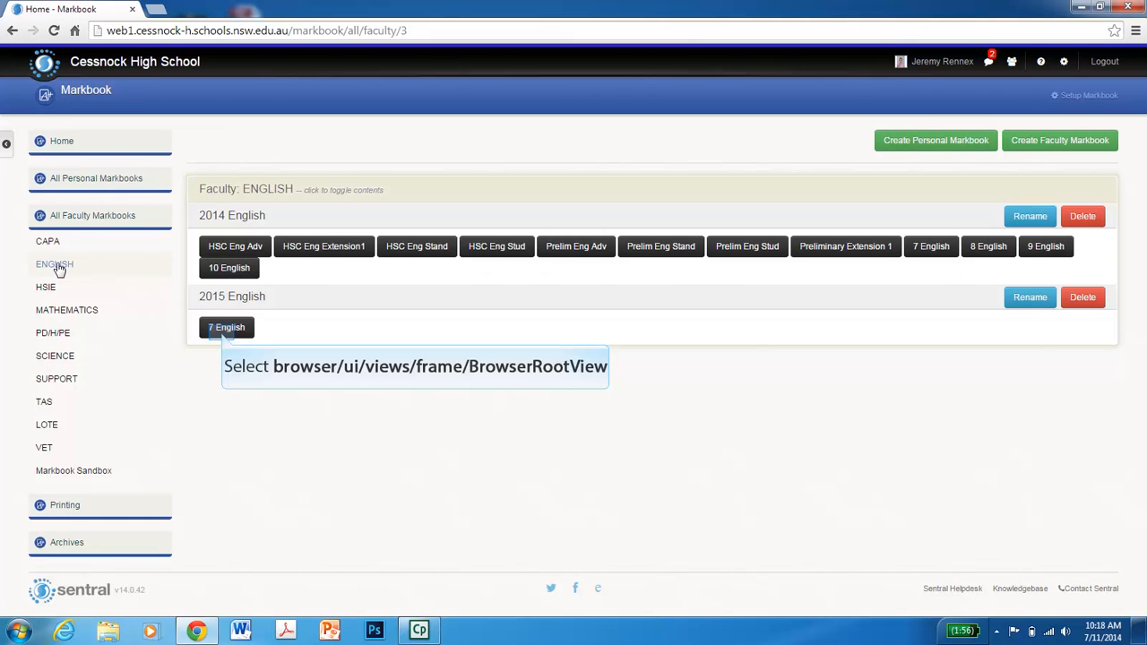
pyautogui.click(226, 328)
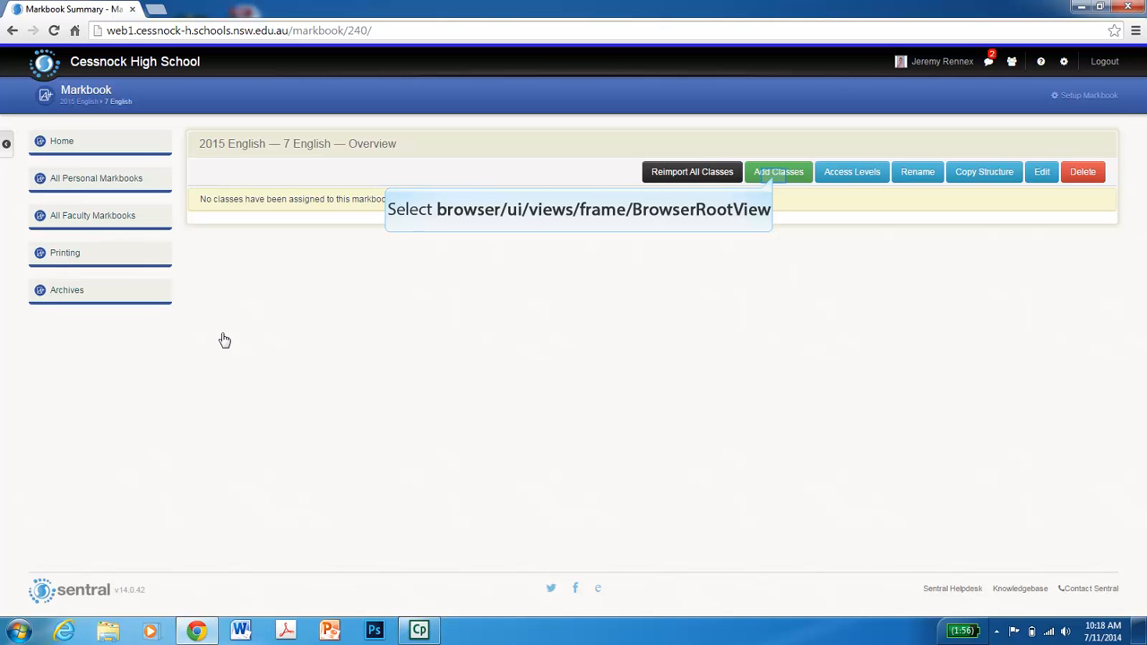
# - Add the class 7BENG to this markbook
pyautogui.click(776, 179)
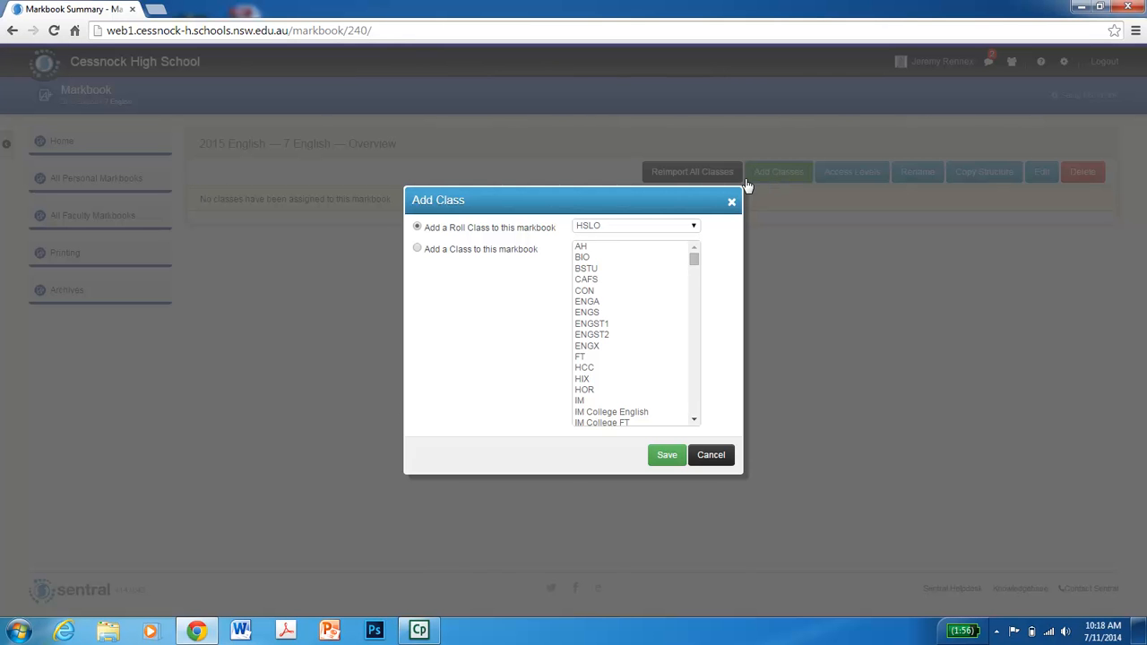
pyautogui.moveTo(696, 265); pyautogui.dragTo(690, 306)
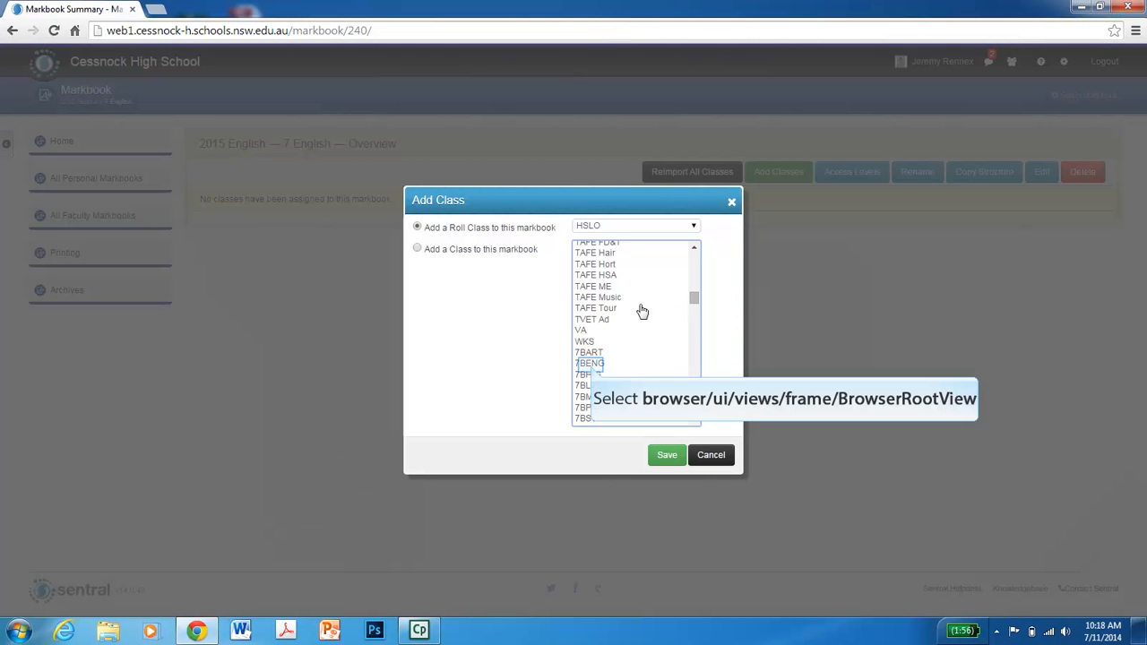
pyautogui.click(591, 368)
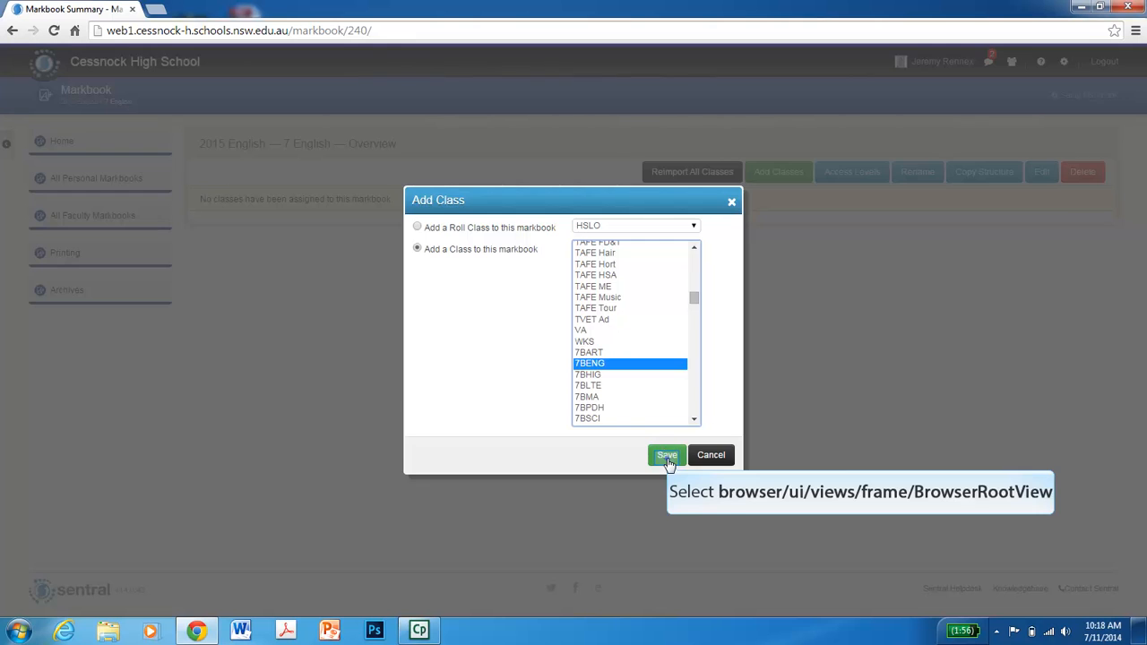
pyautogui.click(667, 457)
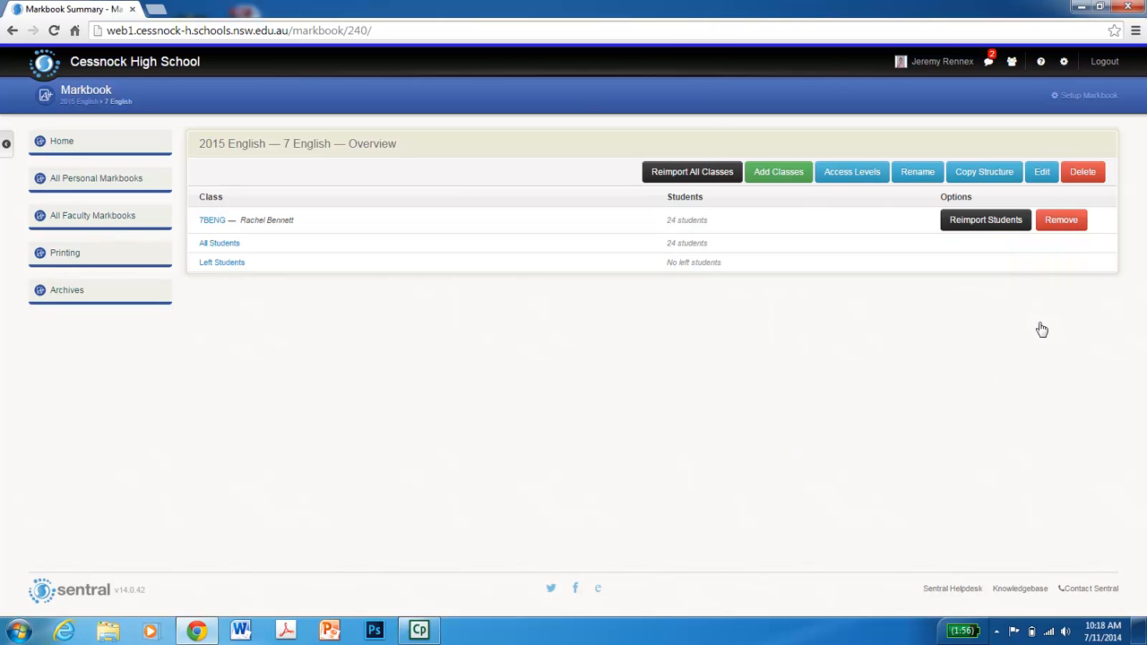
# - Remove the 7BENG class from the markbook and confirm the removal
pyautogui.click(1064, 224)
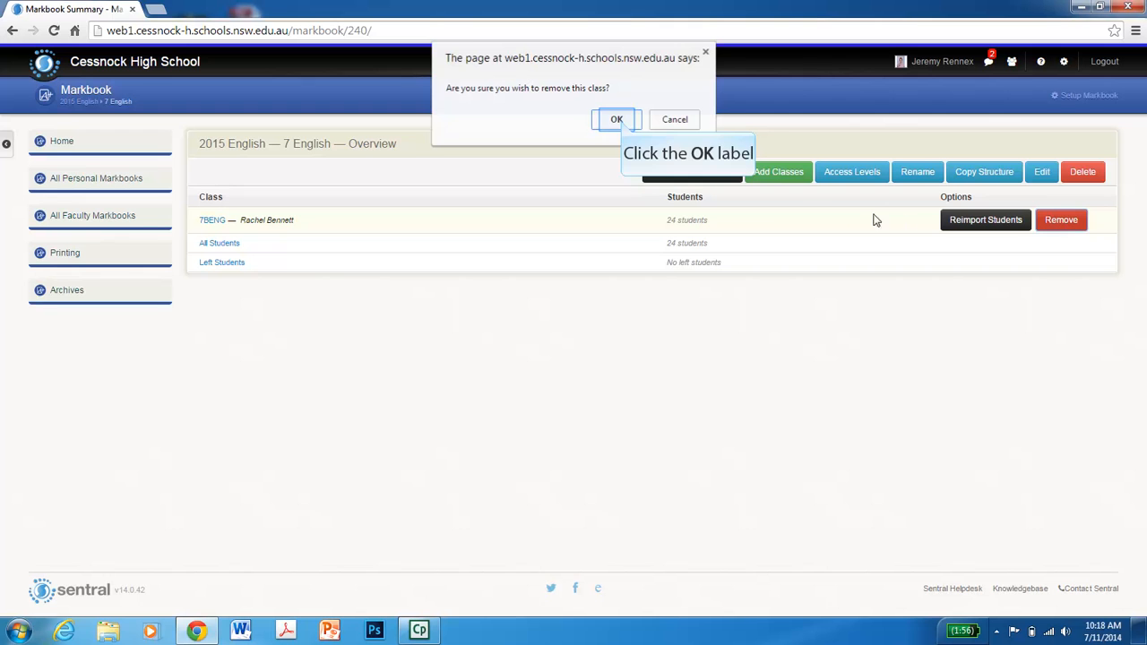
pyautogui.click(617, 120)
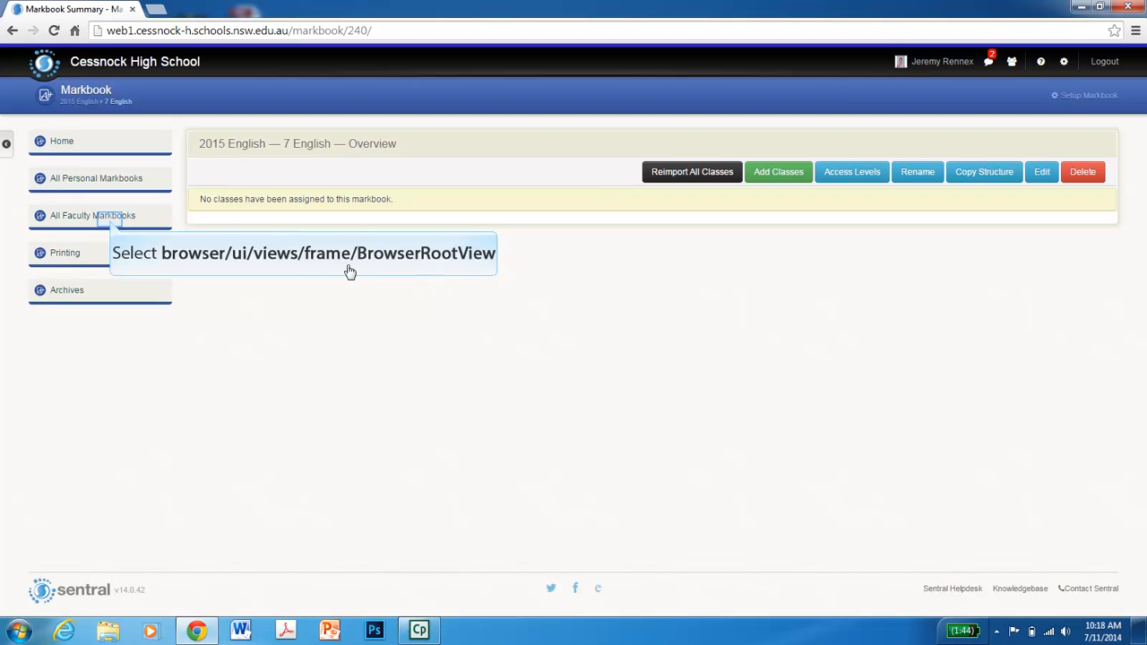
# - Open the BSTU class in the Sandbox faculty markbook
pyautogui.click(111, 225)
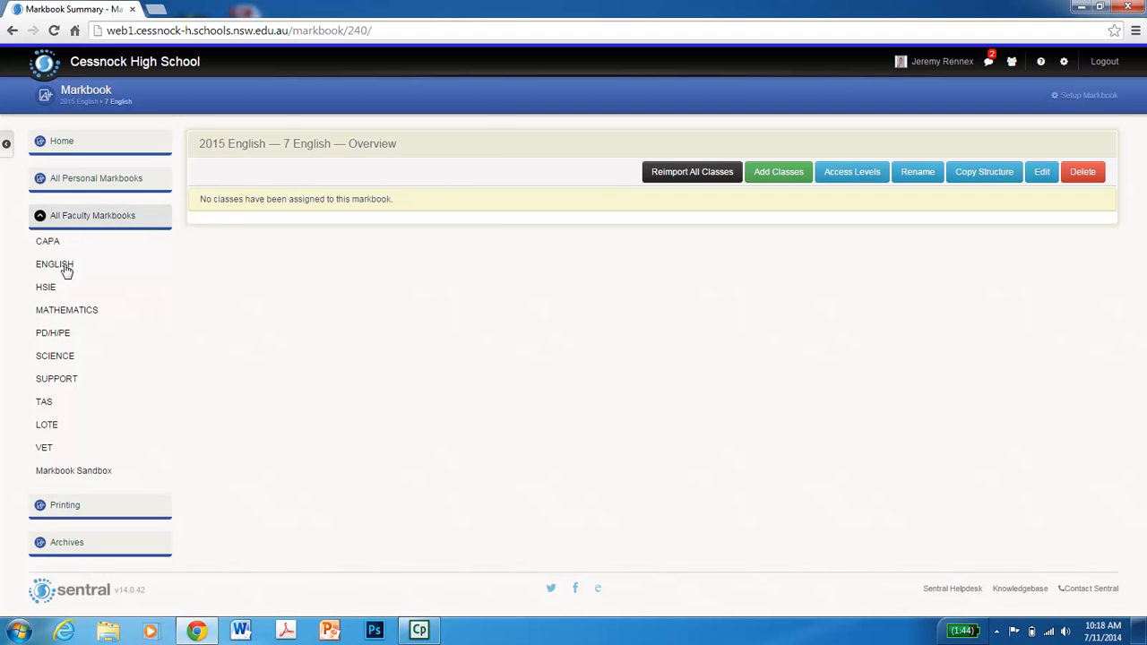
pyautogui.click(104, 98)
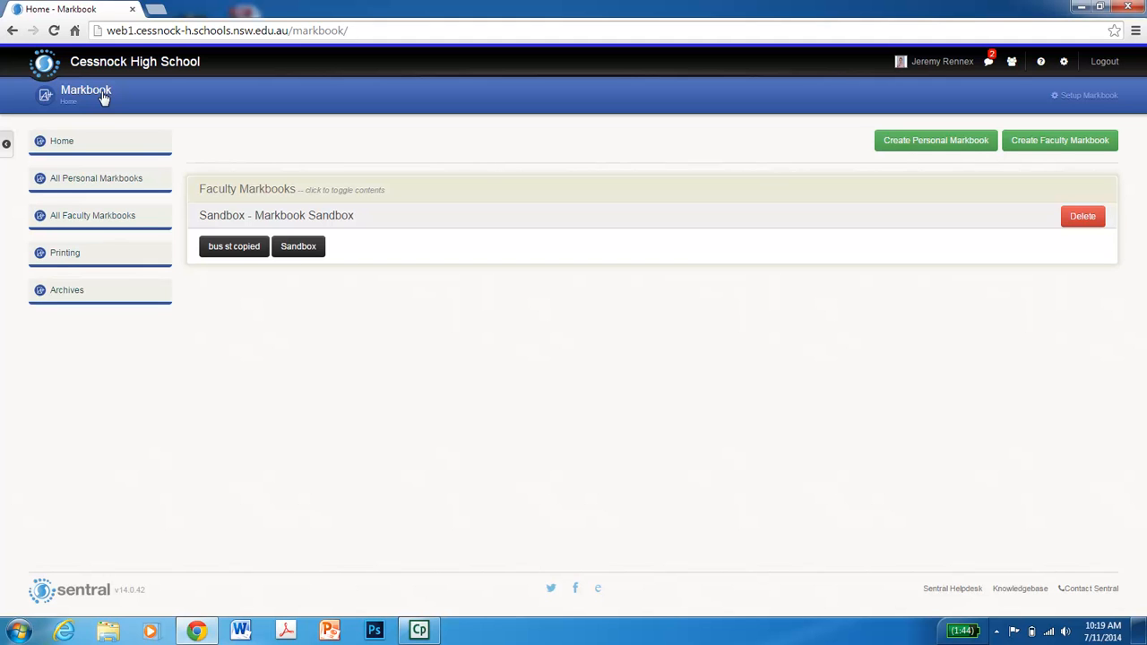
pyautogui.click(295, 247)
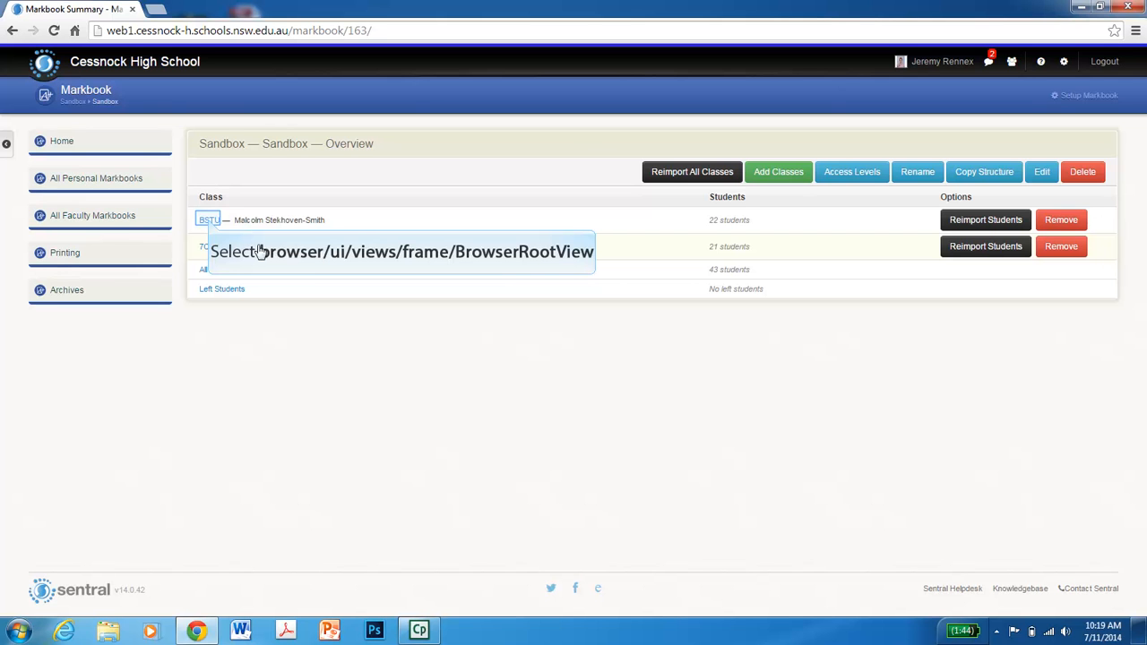
pyautogui.click(209, 221)
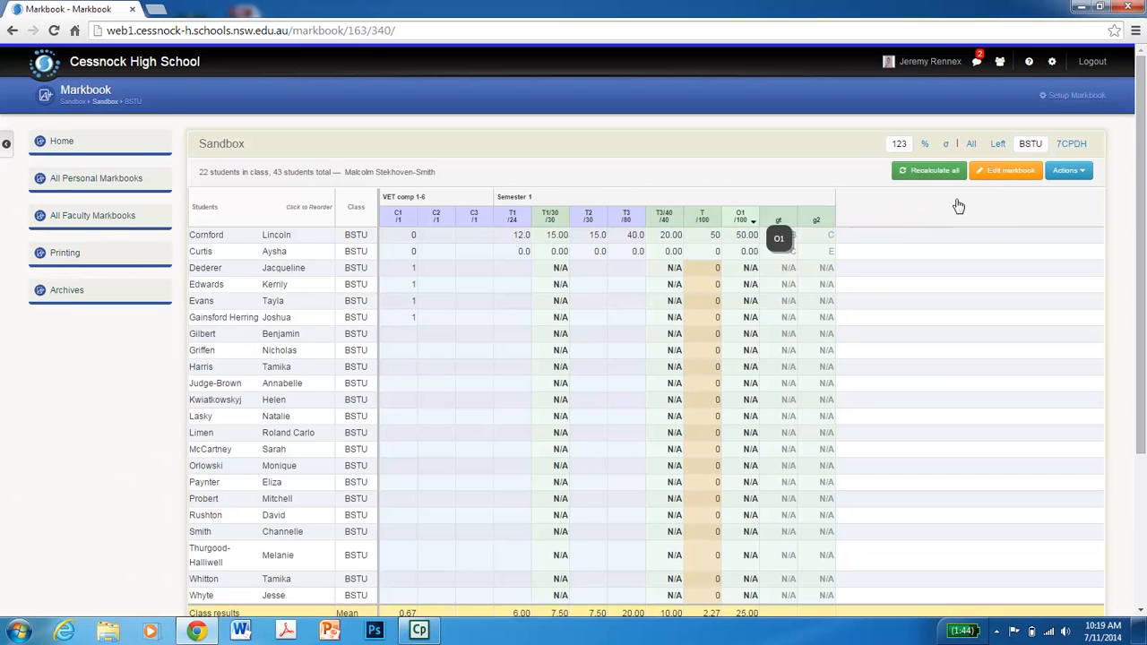
# - Edit the markbook layout and duplicate the Semester 1 column group as "Semester 2"
pyautogui.click(997, 181)
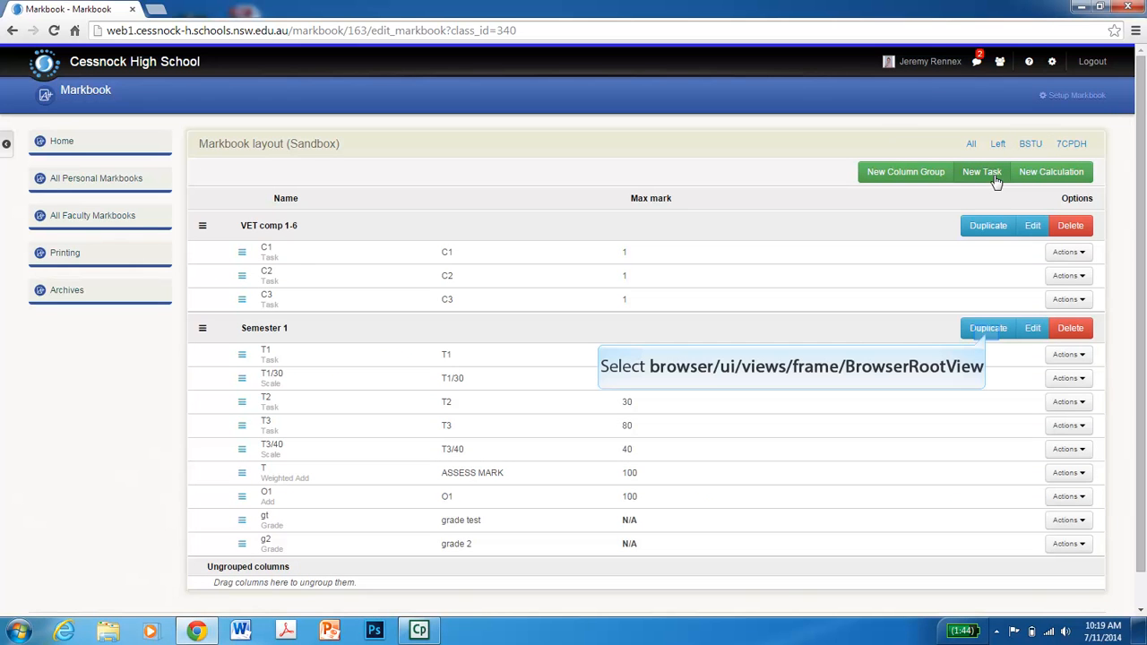
pyautogui.click(988, 333)
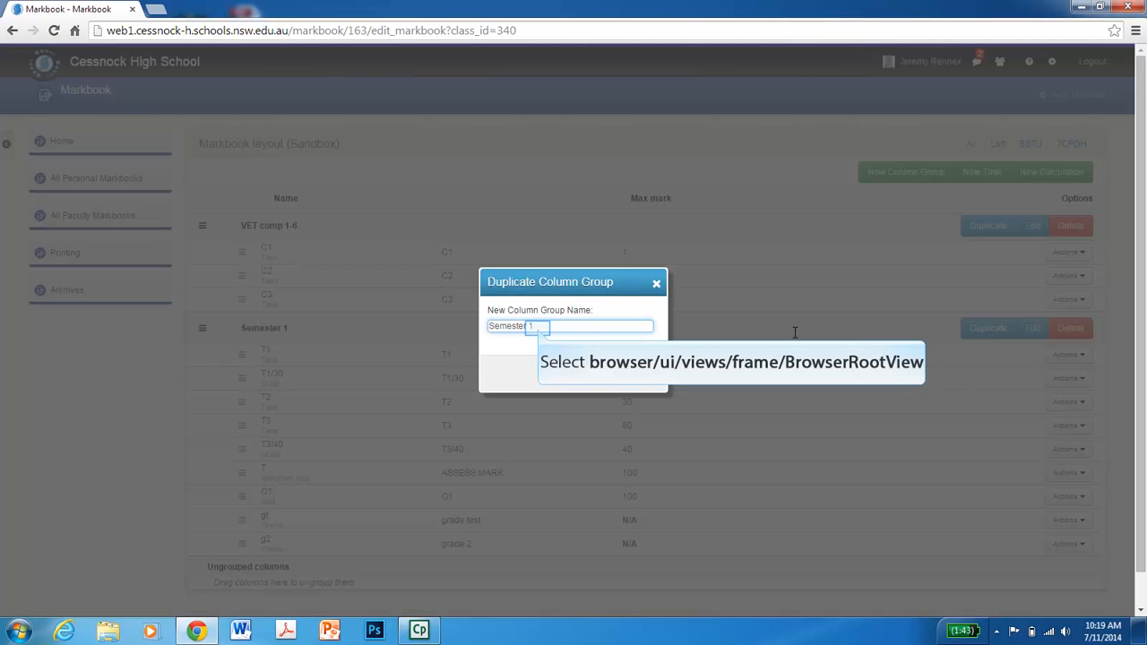
pyautogui.click(541, 328)
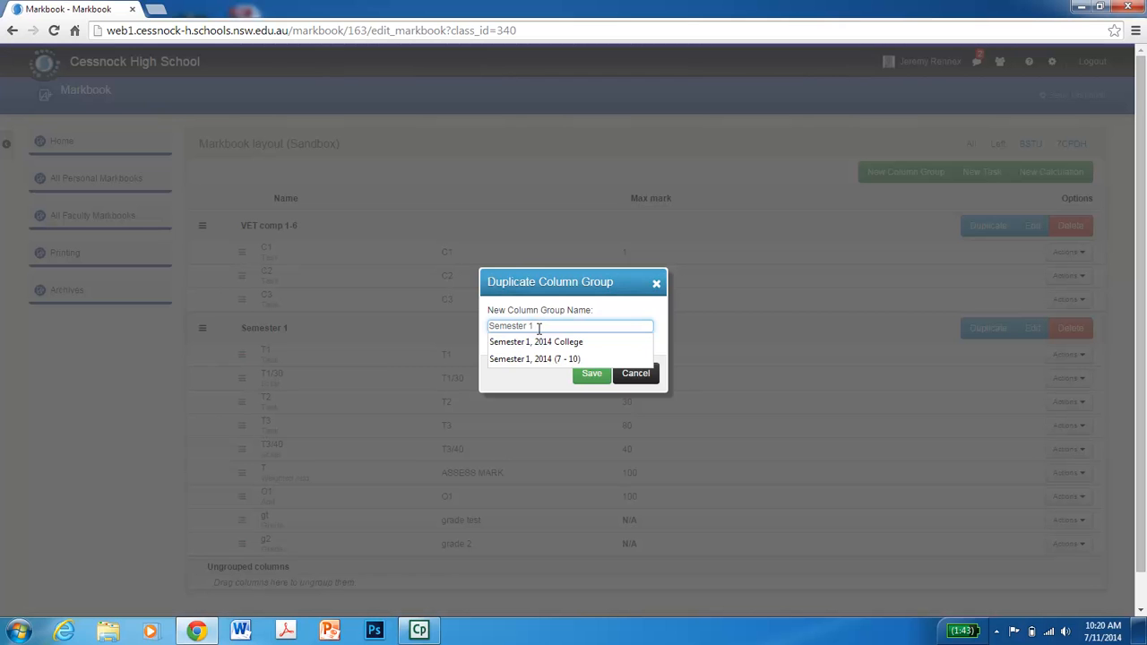
pyautogui.press('BackSpace')
pyautogui.write('2')
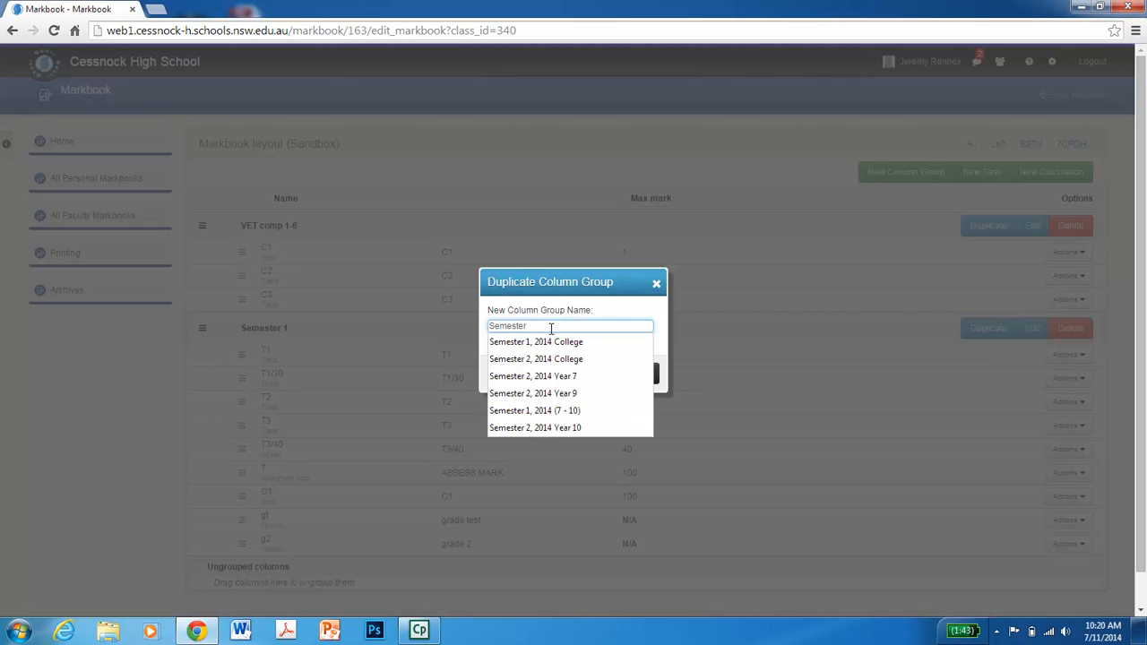
pyautogui.click(589, 316)
pyautogui.click(593, 307)
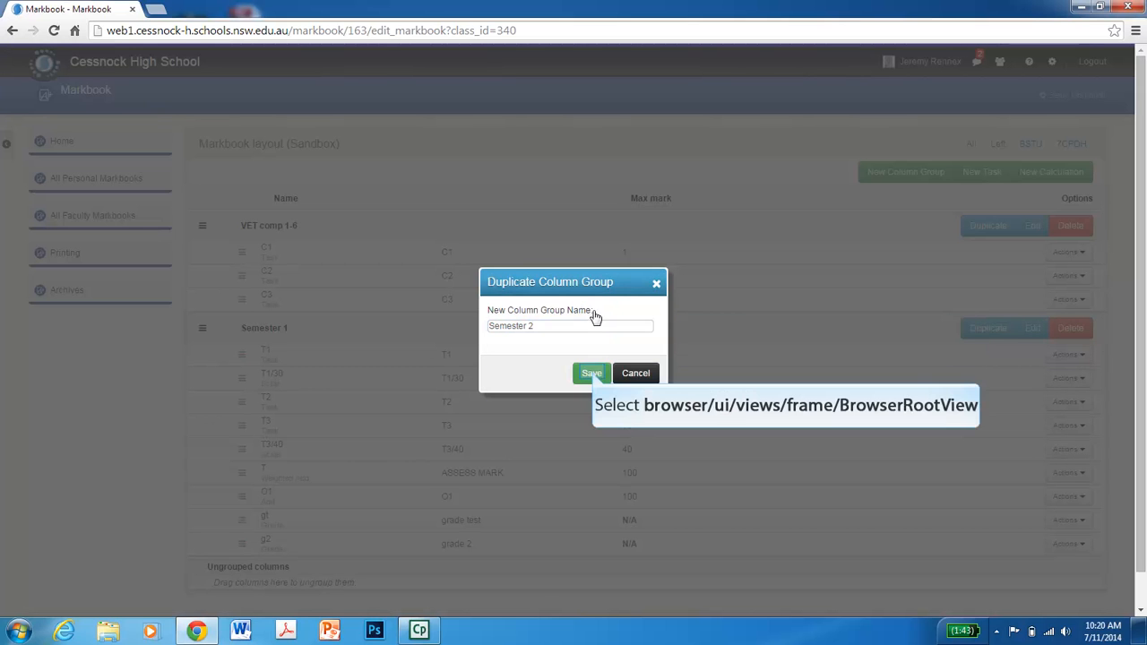
pyautogui.click(592, 374)
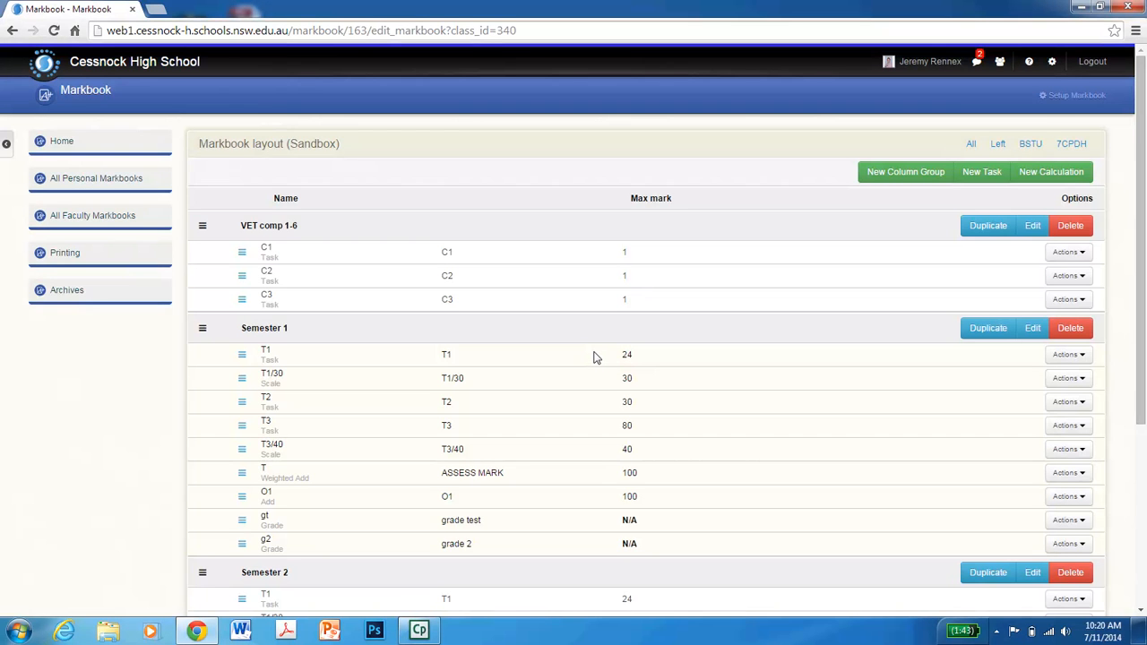
# - Scroll through the layout to review the duplicated Semester 2 column group
pyautogui.scroll(-3, 593, 356)
pyautogui.scroll(1, 462, 291)
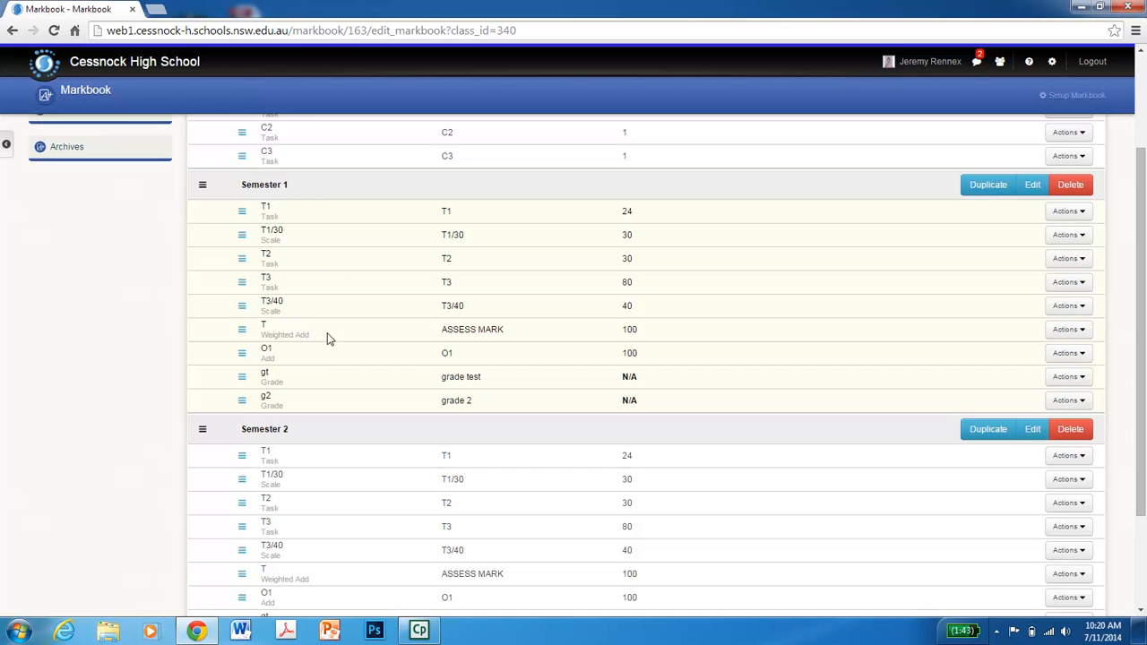
pyautogui.scroll(-1, 332, 368)
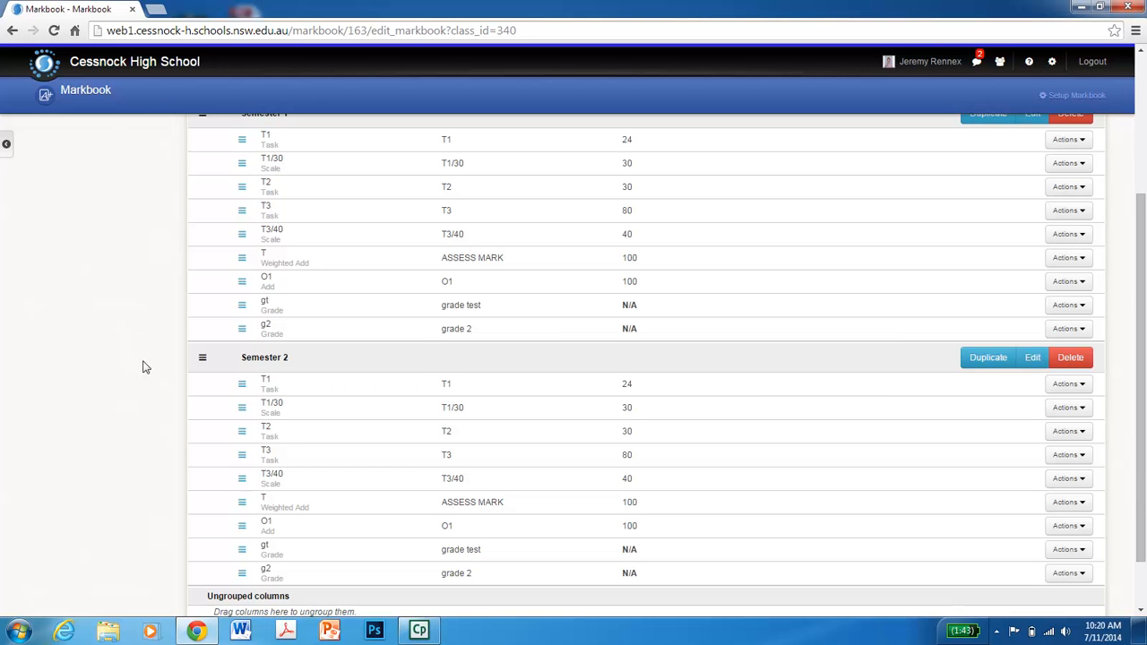
pyautogui.scroll(3, 146, 368)
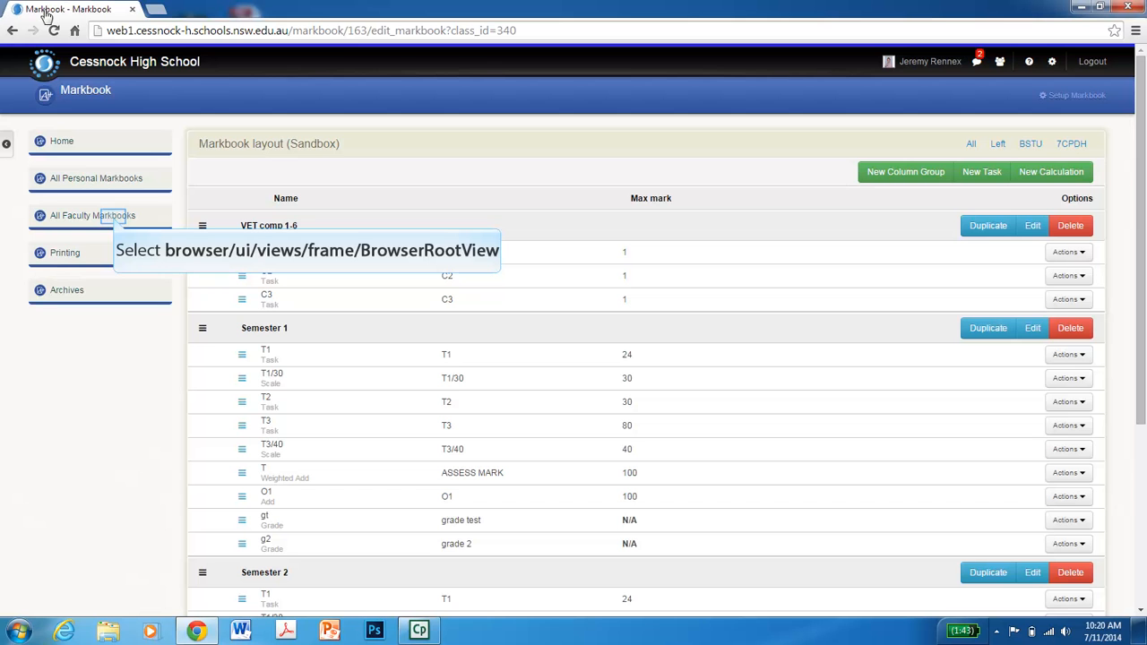
# - Return to the 7 English markbook under 2014 English in the English faculty markbooks
pyautogui.click(115, 220)
pyautogui.click(65, 265)
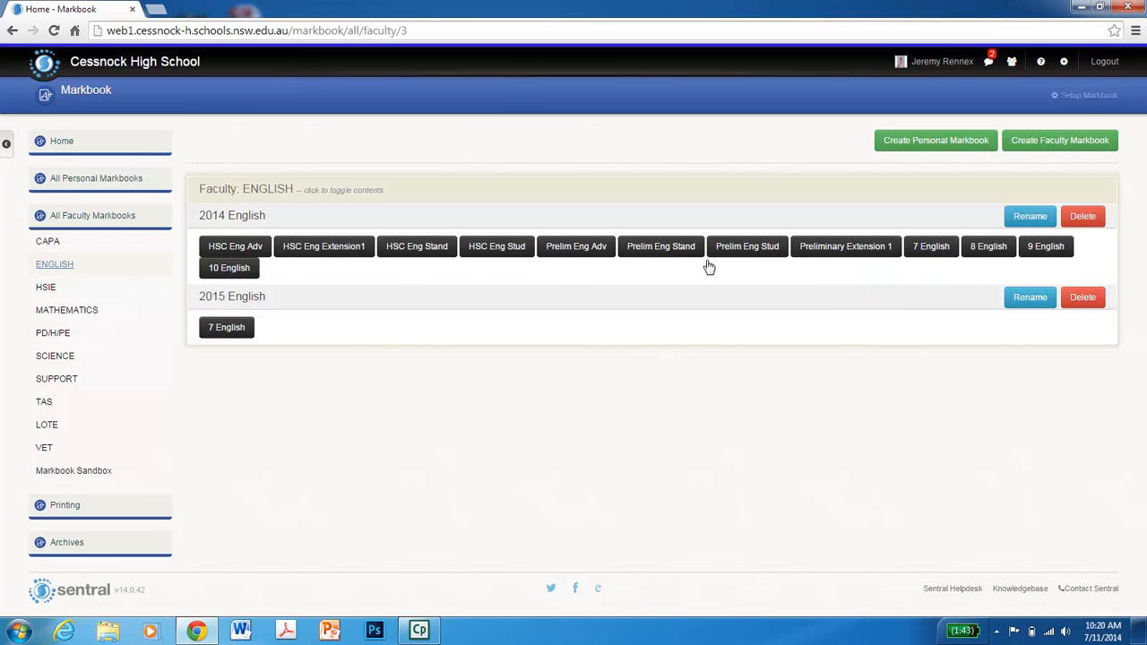
pyautogui.click(931, 247)
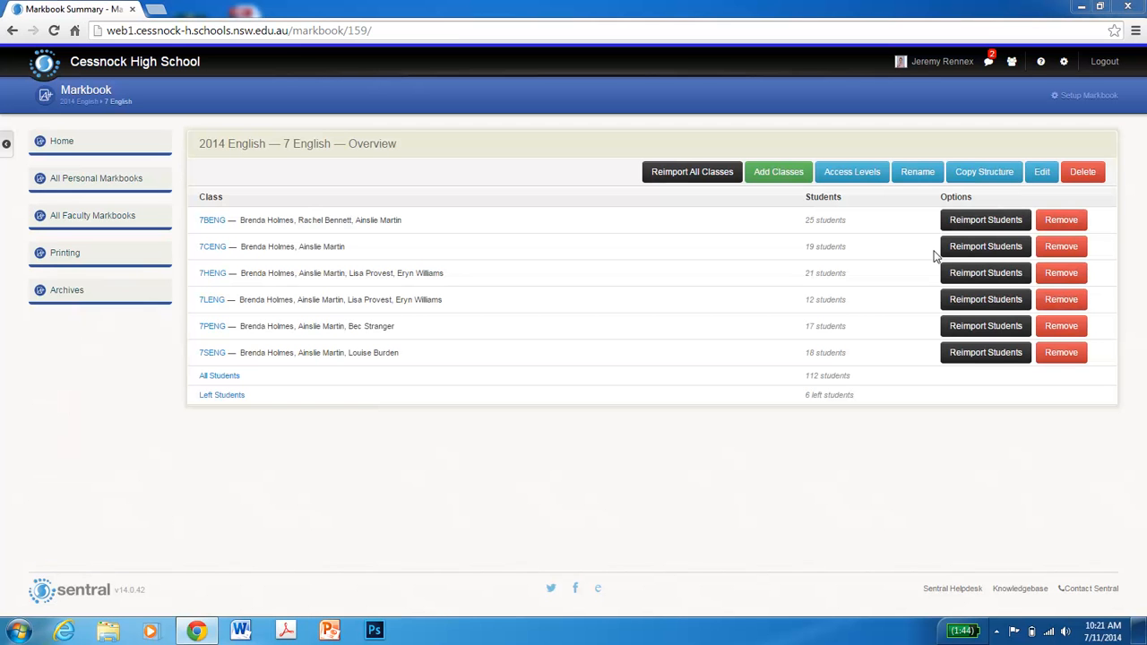